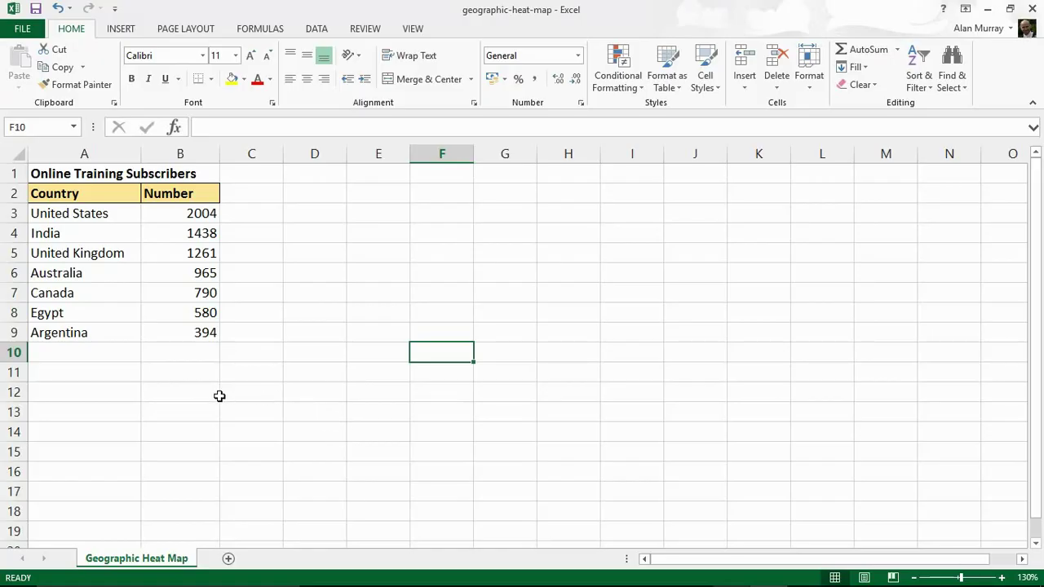
{"action": "left_click", "coordinate": [118, 213]}
{"action": "left_click_drag", "start_coordinate": [117, 213], "coordinate": [93, 328]}
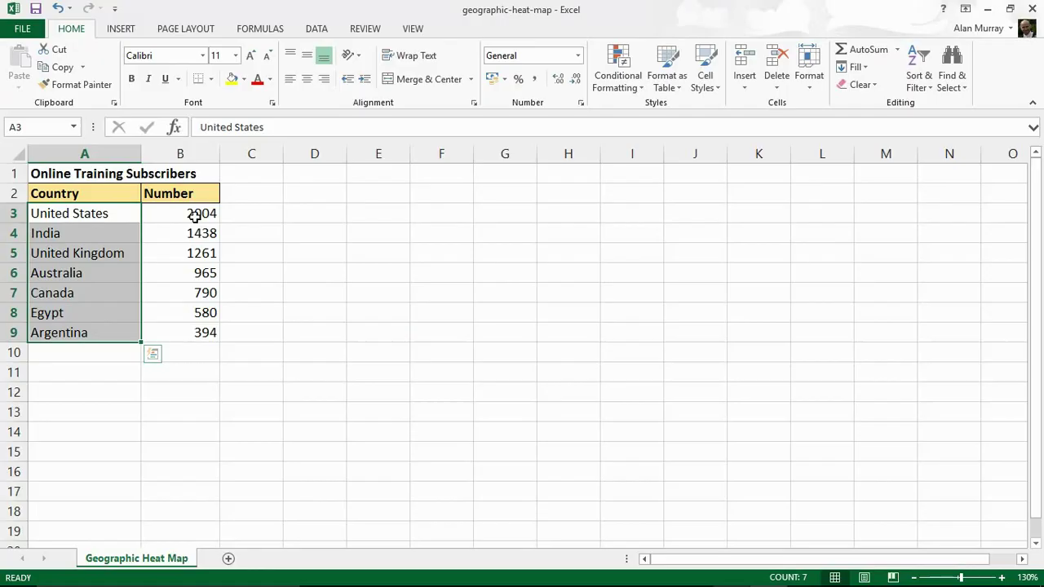
{"action": "left_click_drag", "start_coordinate": [196, 214], "coordinate": [178, 332]}
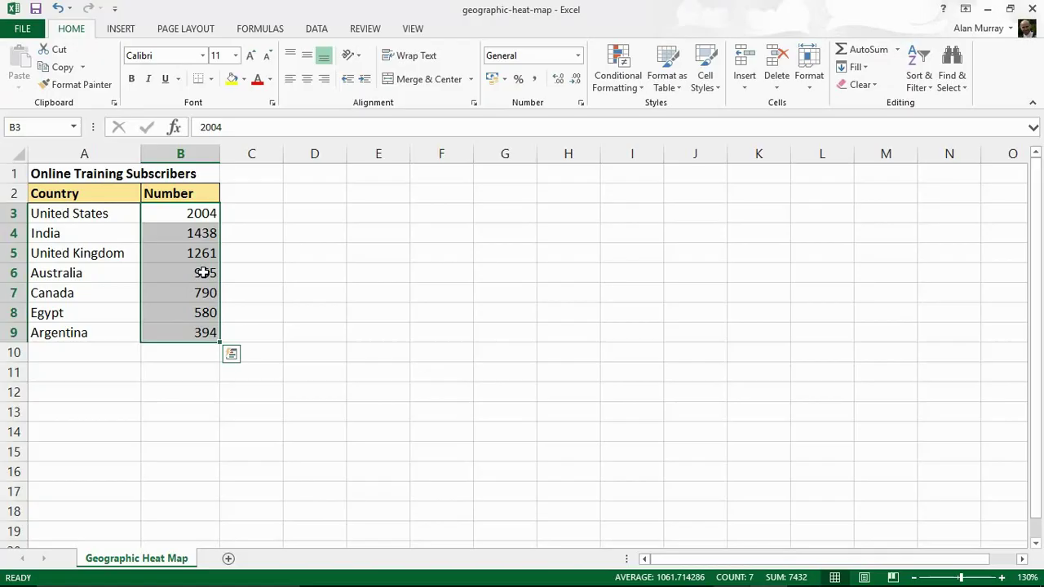
{"action": "left_click_drag", "start_coordinate": [132, 213], "coordinate": [168, 333]}
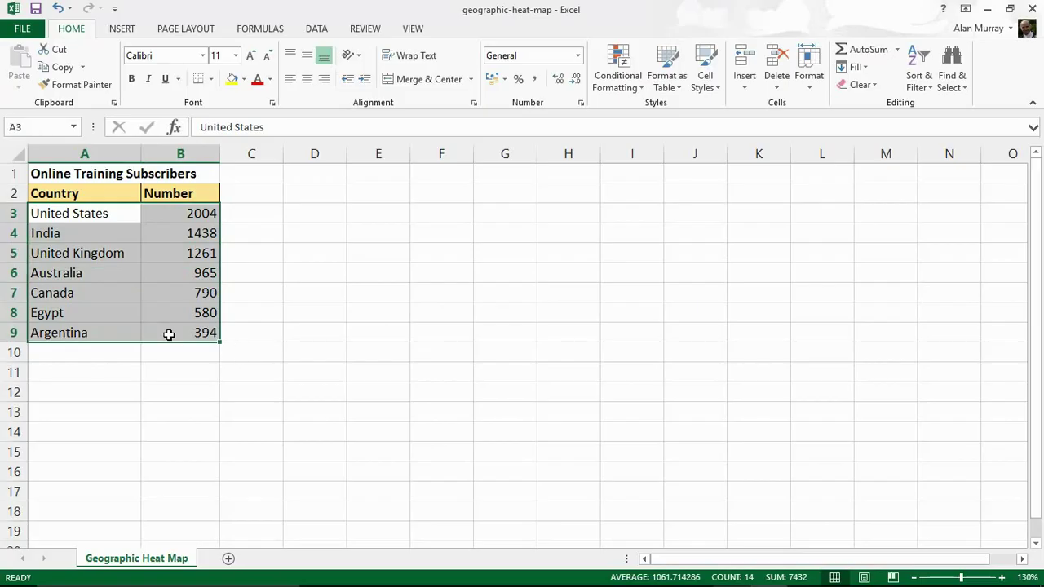
{"action": "left_click", "coordinate": [130, 290]}
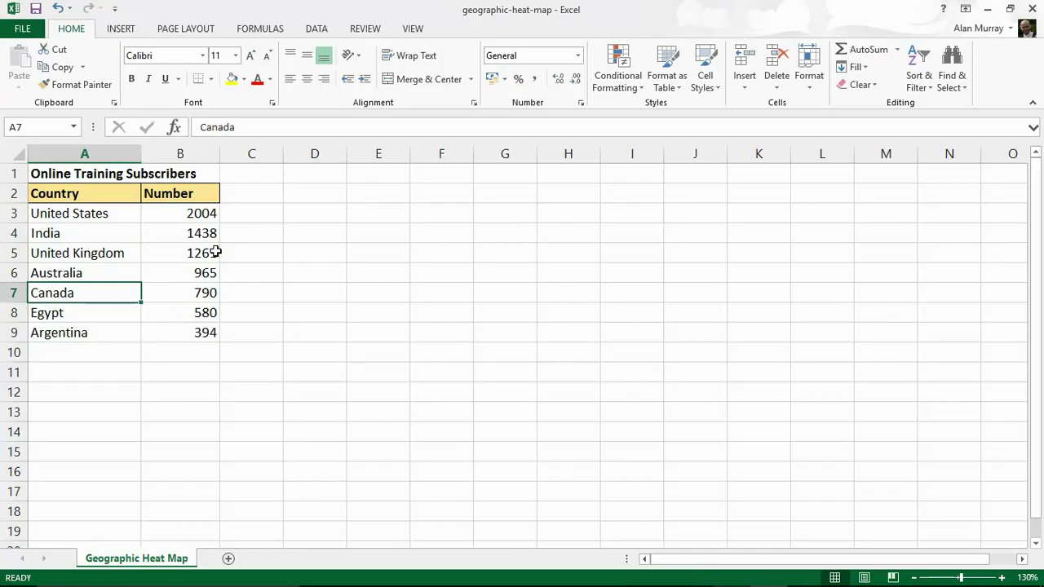
{"action": "left_click", "coordinate": [376, 279]}
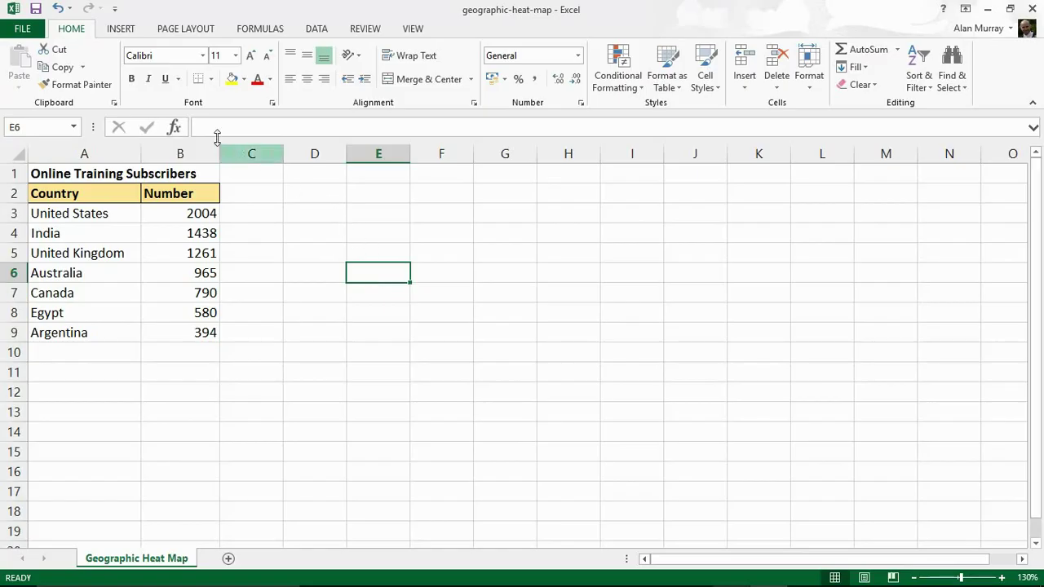
Search the Office Store for "map" and add the Geographic Heat Map add-in to the sheet.
{"action": "left_click", "coordinate": [122, 30]}
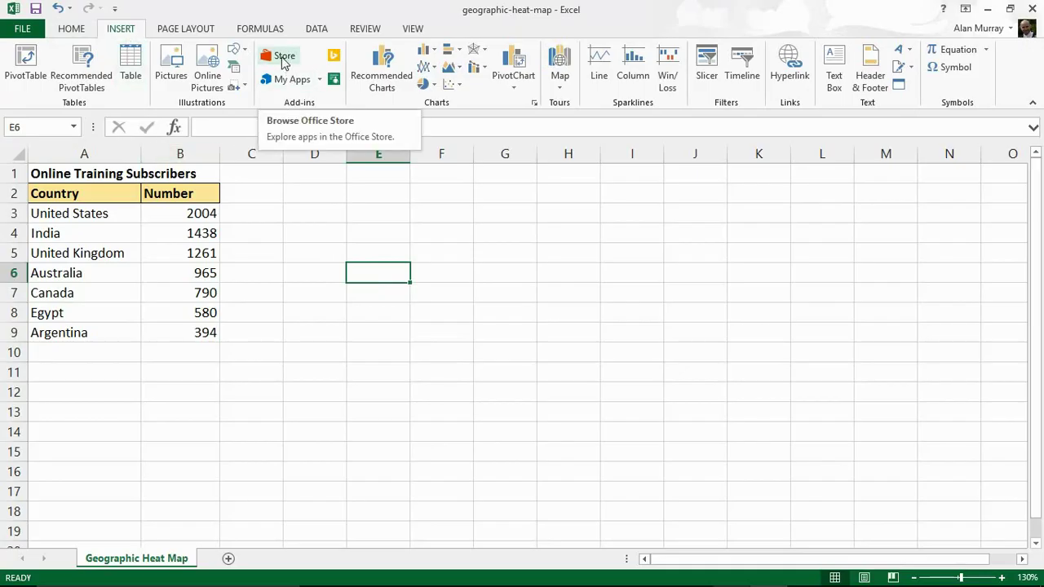
{"action": "left_click", "coordinate": [283, 59]}
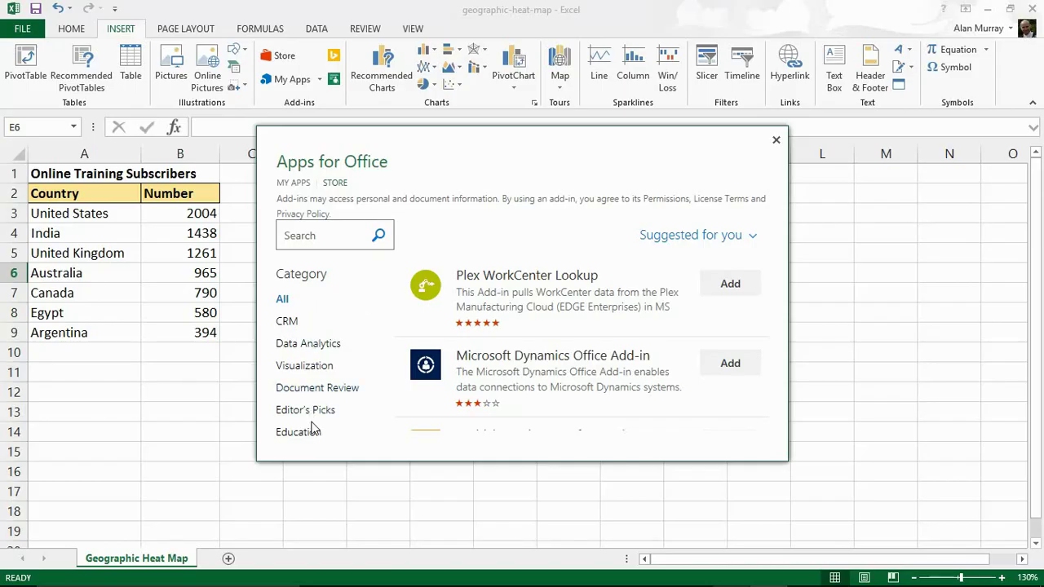
{"action": "left_click", "coordinate": [313, 235]}
{"action": "type", "text": "map"}
{"action": "left_click", "coordinate": [380, 236]}
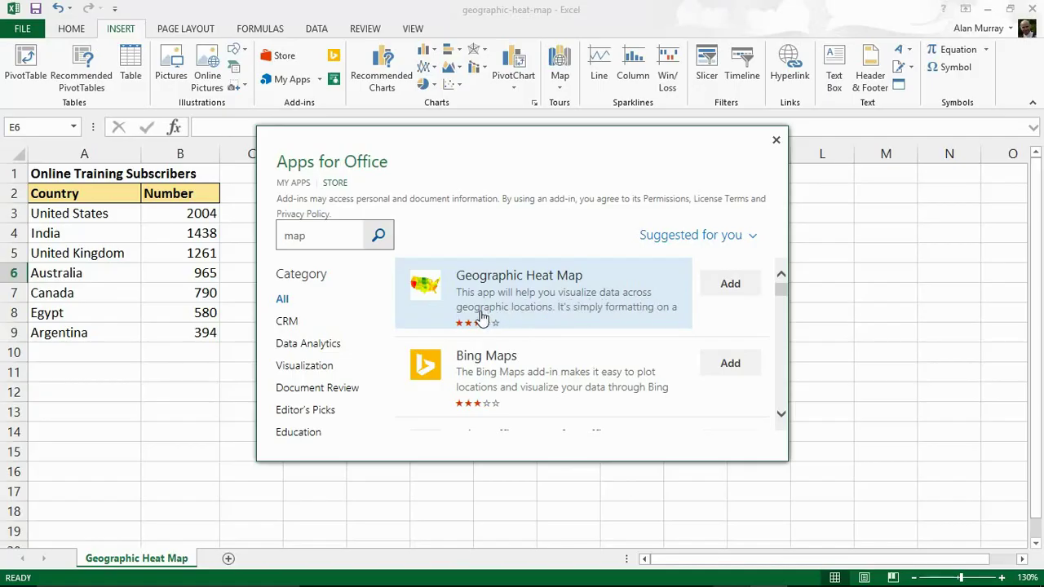
{"action": "left_click", "coordinate": [737, 287]}
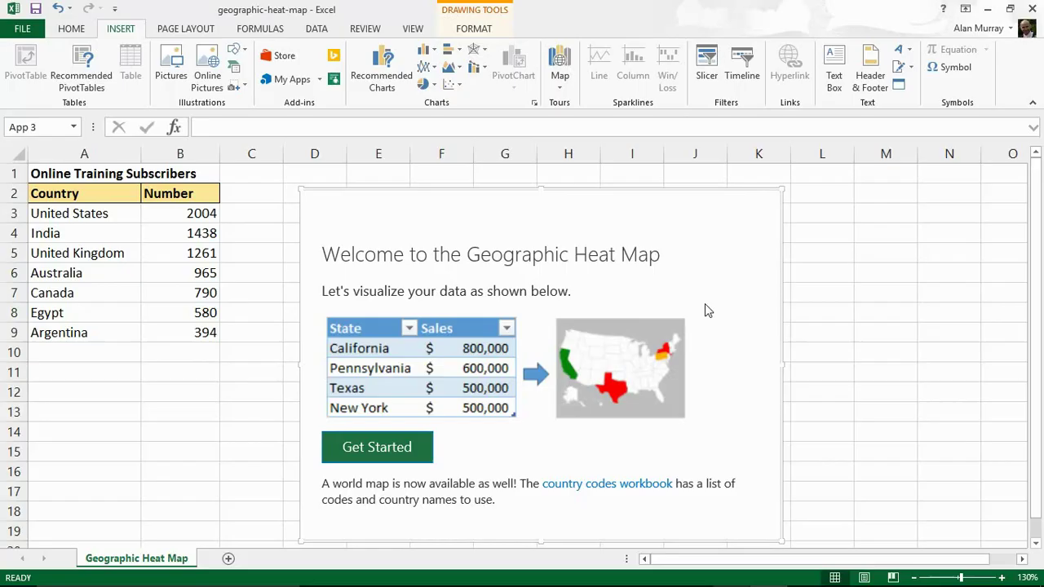
Start setting up the heat map and select A2:B9, including the headers, as its data.
{"action": "left_click", "coordinate": [397, 453]}
{"action": "left_click", "coordinate": [397, 453]}
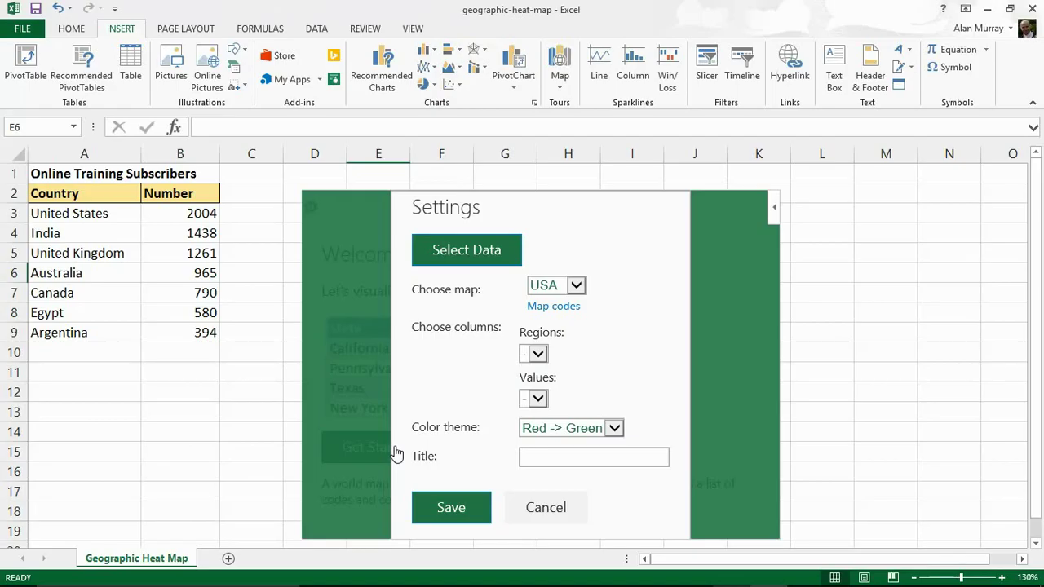
{"action": "left_click", "coordinate": [468, 258]}
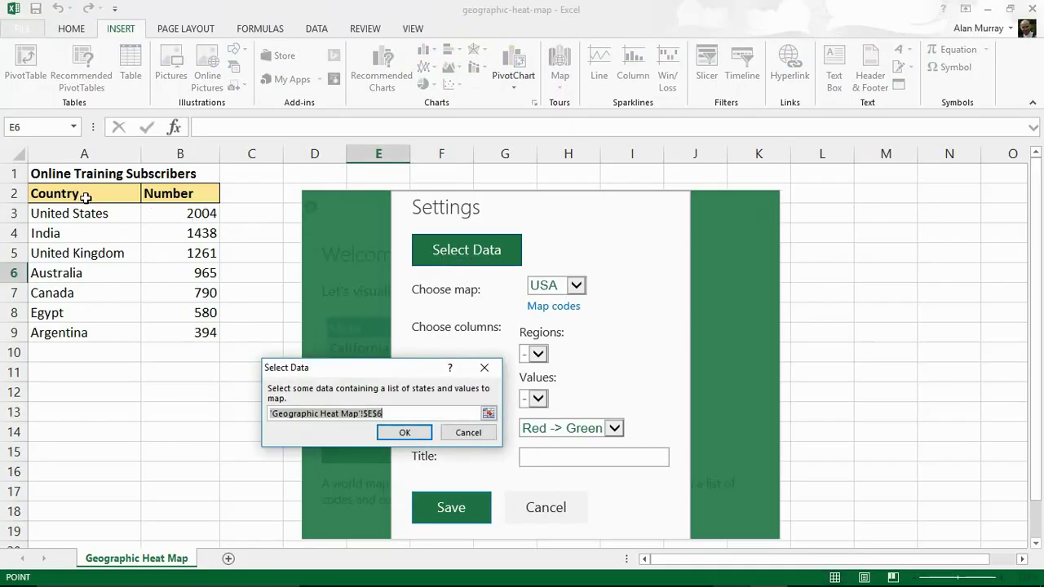
{"action": "left_click_drag", "start_coordinate": [84, 197], "coordinate": [185, 332]}
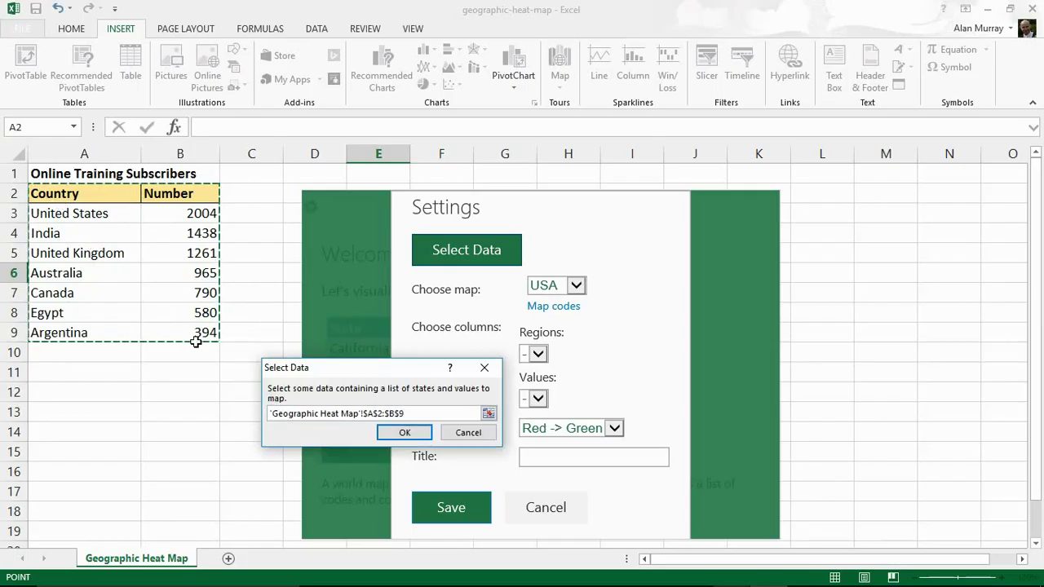
{"action": "left_click", "coordinate": [390, 438]}
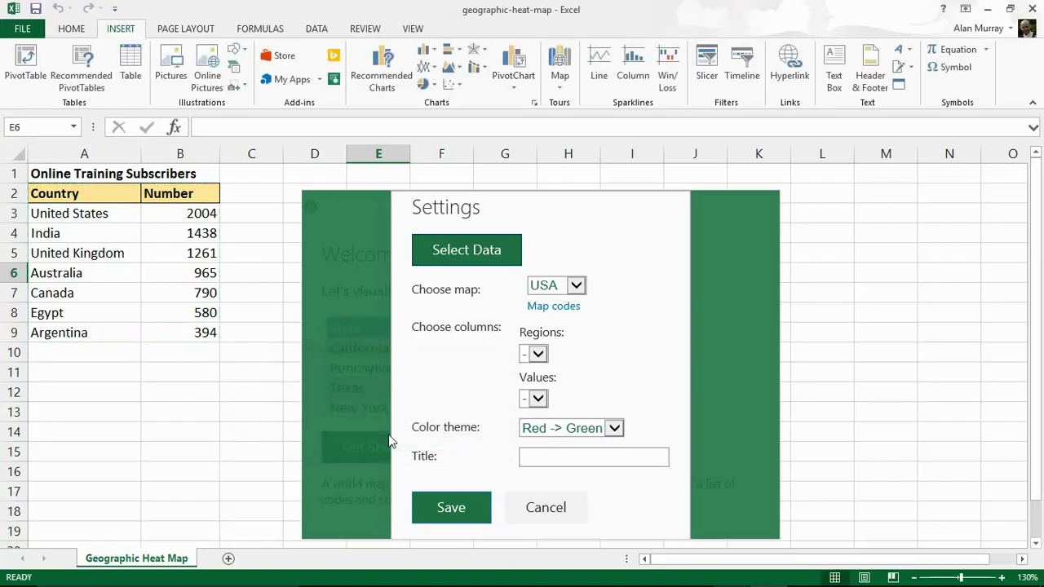
Set the heat map to the World map with Country as the regions column.
{"action": "left_click", "coordinate": [576, 286]}
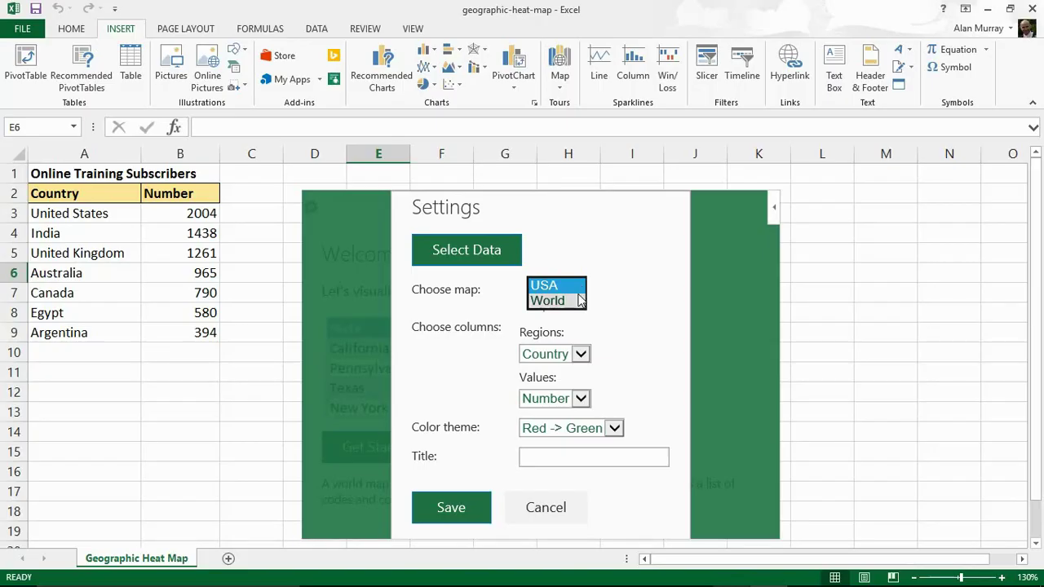
{"action": "left_click", "coordinate": [574, 299]}
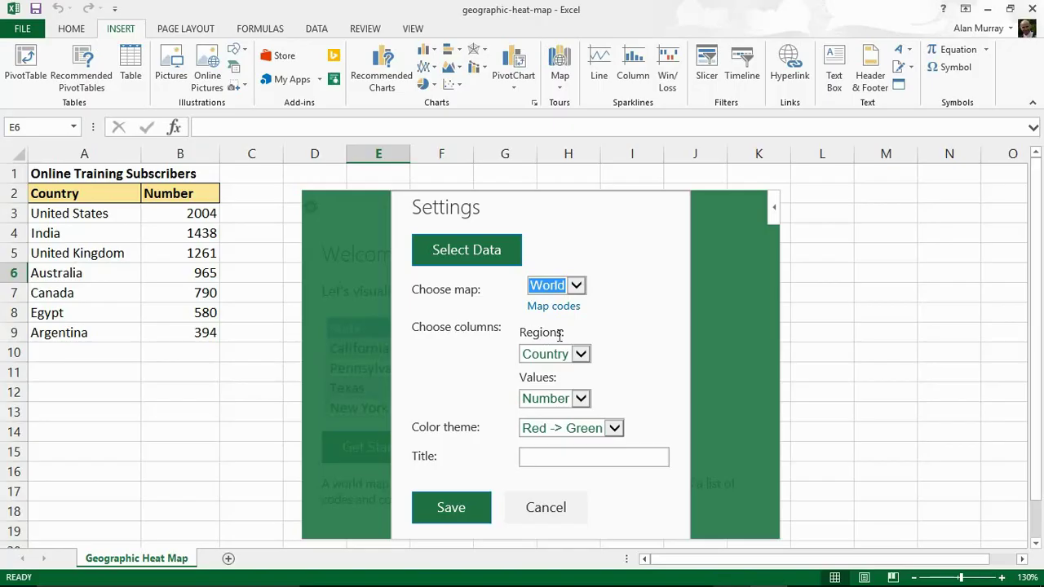
{"action": "left_click", "coordinate": [580, 356]}
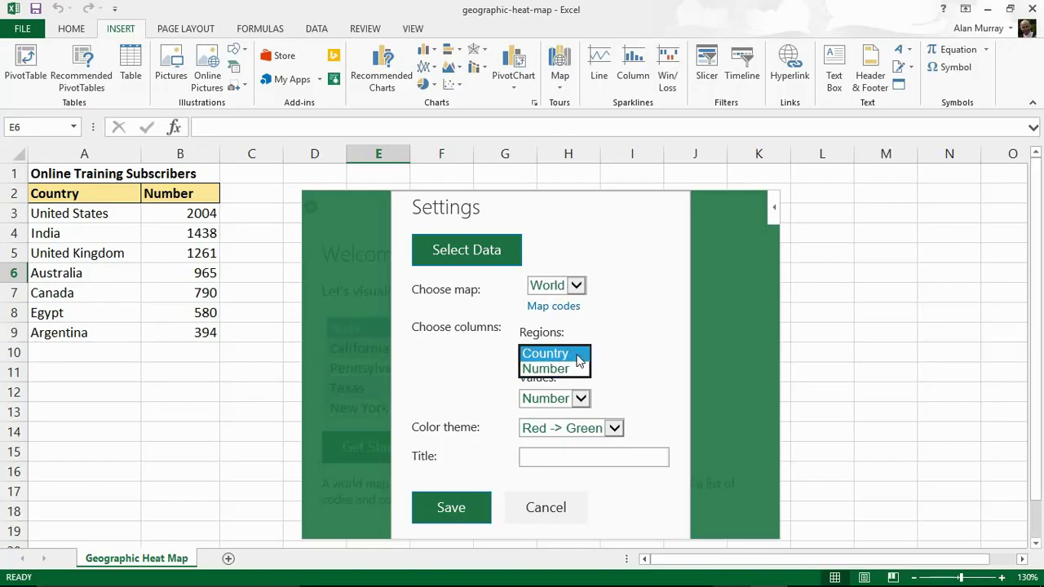
{"action": "left_click", "coordinate": [577, 361]}
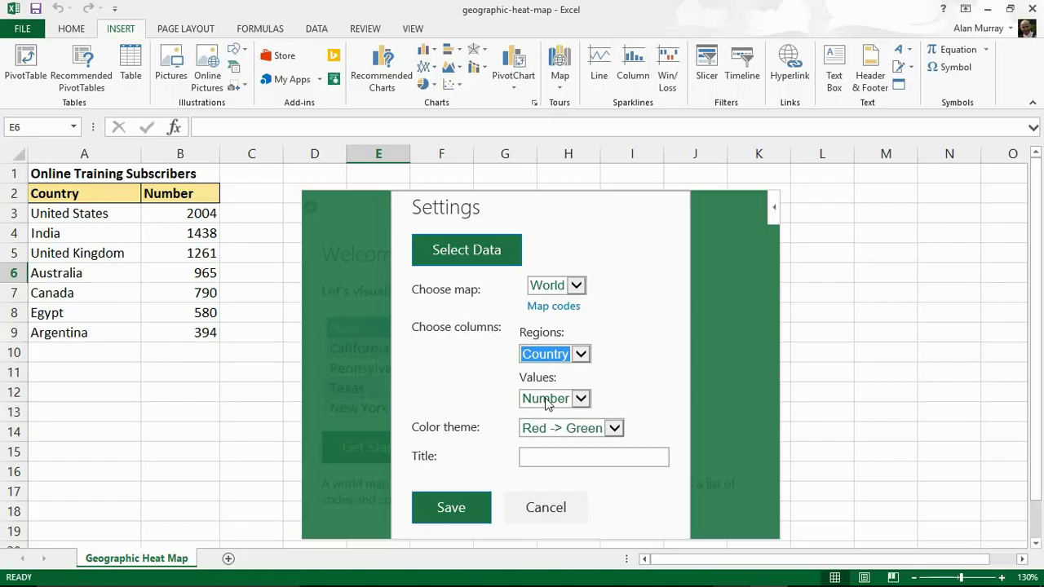
Keep the Red -> Green colour theme, title the map "No of Subscribers" and save the settings.
{"action": "left_click", "coordinate": [613, 429]}
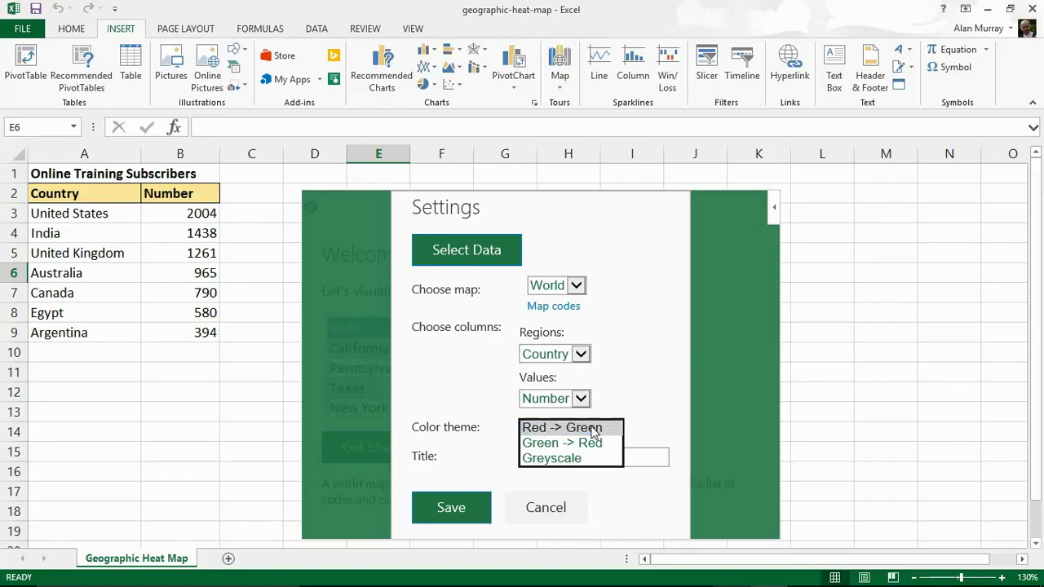
{"action": "left_click", "coordinate": [611, 430]}
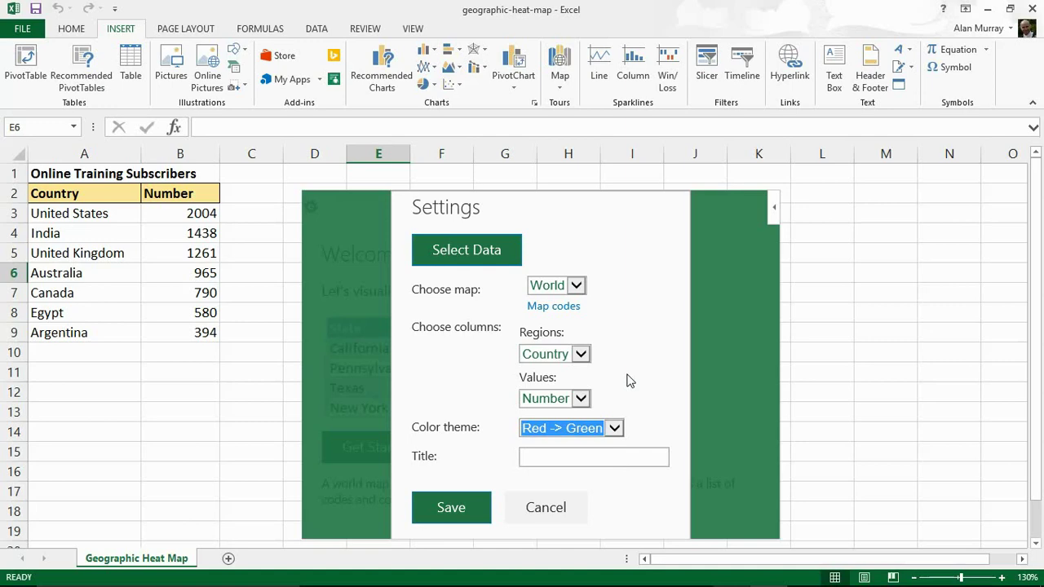
{"action": "left_click", "coordinate": [610, 458]}
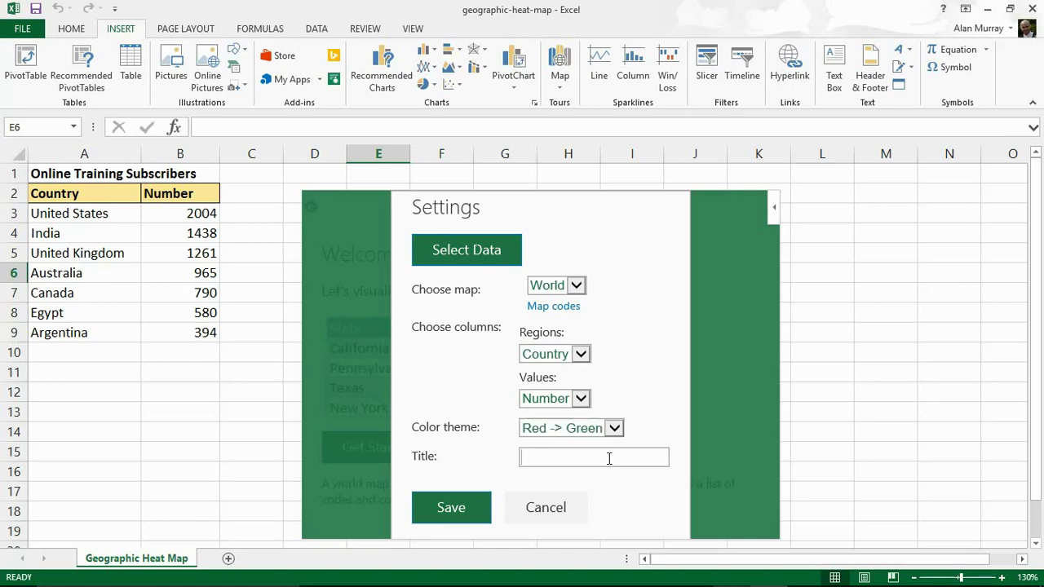
{"action": "type", "text": "No of Subscribers"}
{"action": "left_click", "coordinate": [468, 509]}
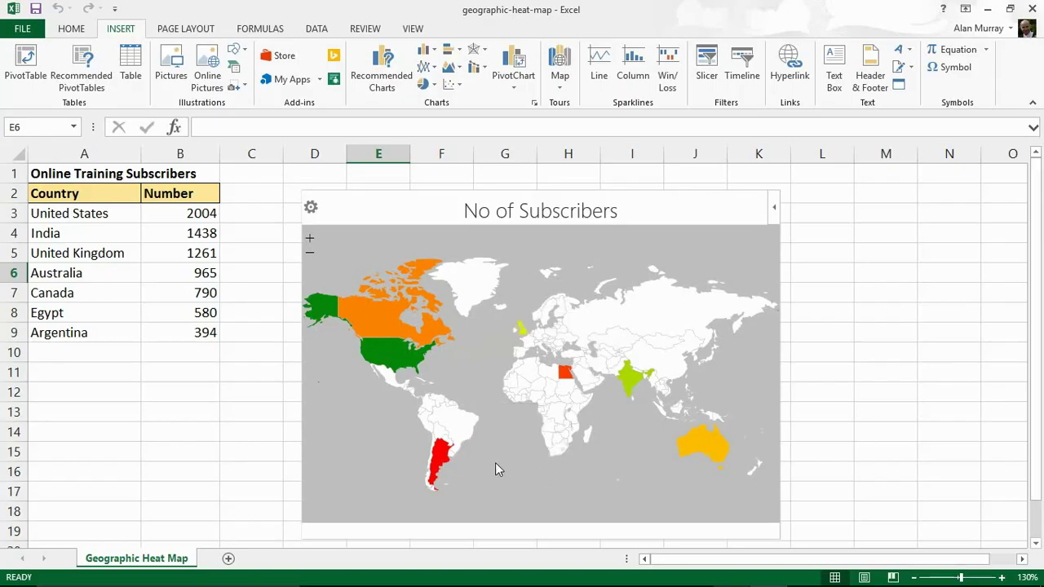
Inspect the values of individual countries on the heat map, and move the map slightly up and closer to the data table.
{"action": "mouse_move", "coordinate": [400, 365]}
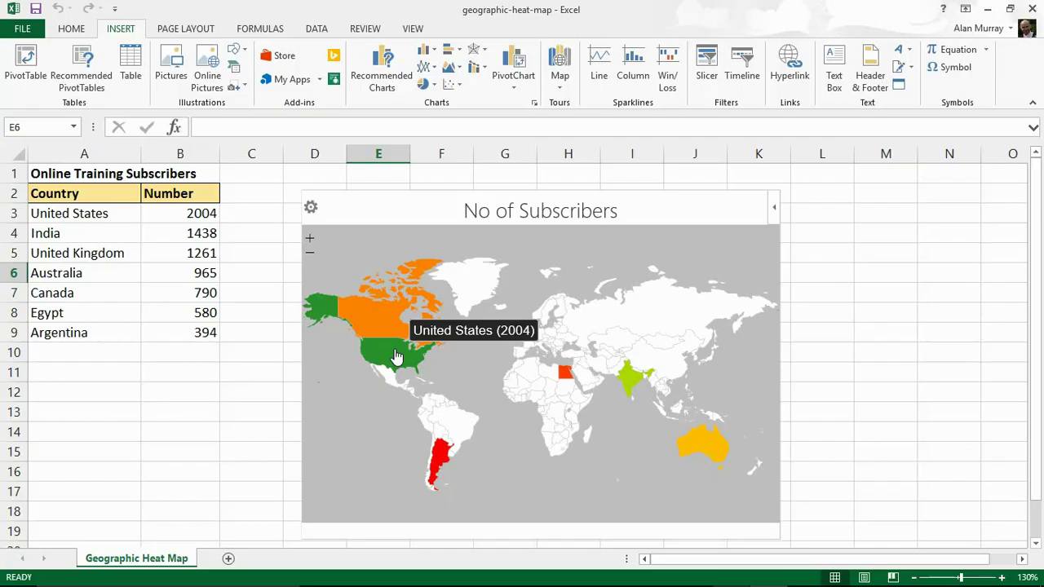
{"action": "mouse_move", "coordinate": [566, 374]}
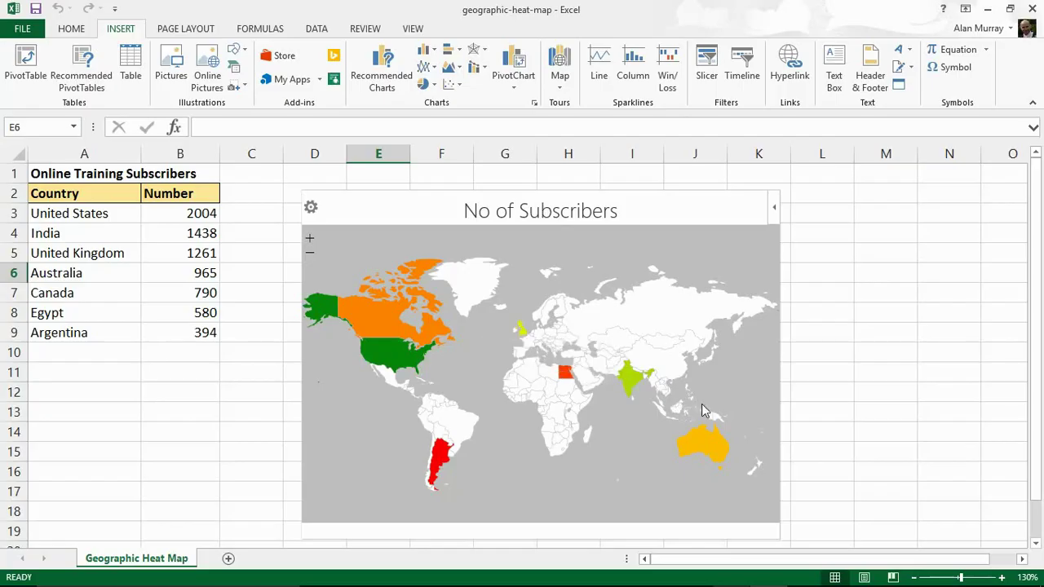
{"action": "mouse_move", "coordinate": [728, 449]}
{"action": "left_click_drag", "start_coordinate": [119, 275], "coordinate": [164, 298]}
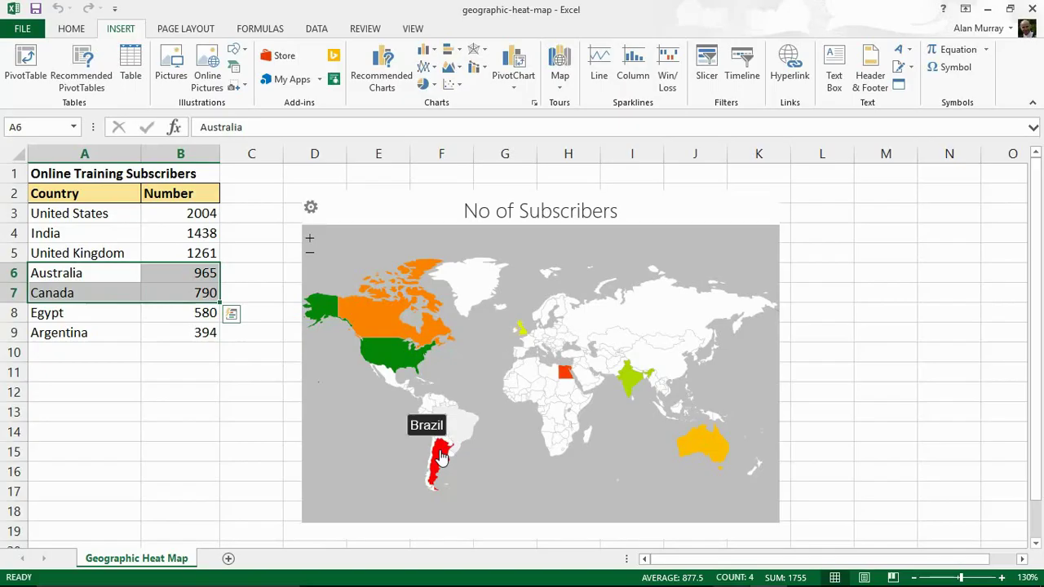
{"action": "mouse_move", "coordinate": [441, 457]}
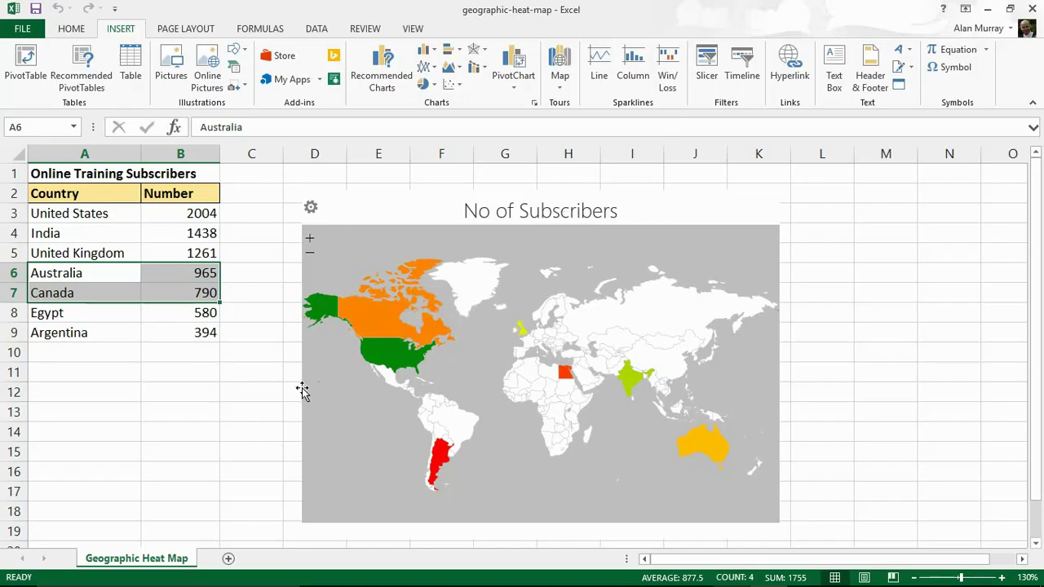
{"action": "mouse_move", "coordinate": [302, 391]}
{"action": "left_mouse_down"}
{"action": "mouse_move", "coordinate": [296, 362]}
{"action": "mouse_move", "coordinate": [273, 361]}
{"action": "mouse_move", "coordinate": [266, 381]}
{"action": "mouse_move", "coordinate": [299, 375]}
{"action": "mouse_move", "coordinate": [269, 366]}
{"action": "mouse_move", "coordinate": [289, 396]}
{"action": "mouse_move", "coordinate": [274, 375]}
{"action": "left_mouse_up"}
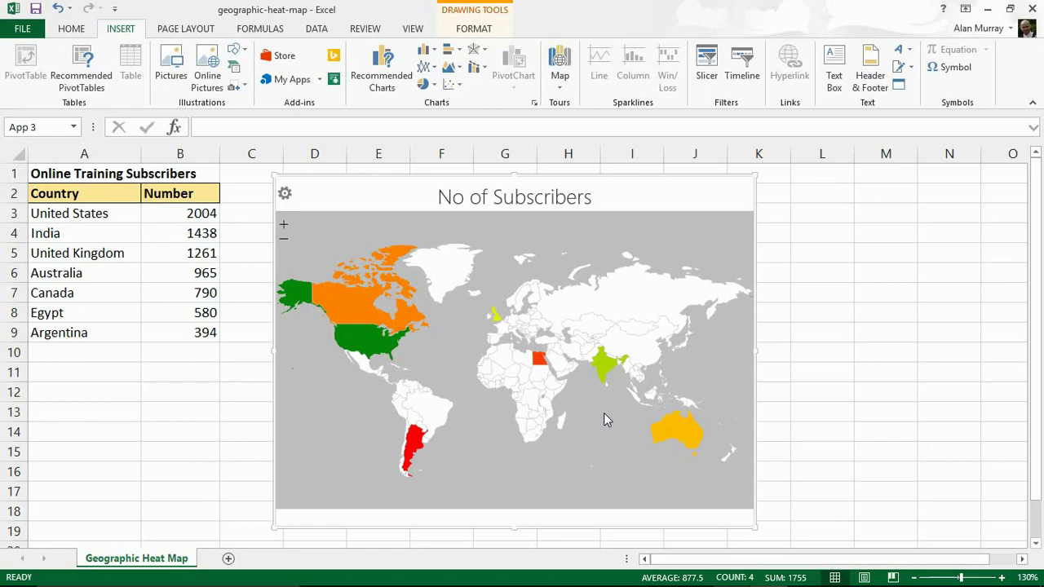
Set Australia's subscriber number in B6 to 2200.
{"action": "left_click", "coordinate": [174, 277]}
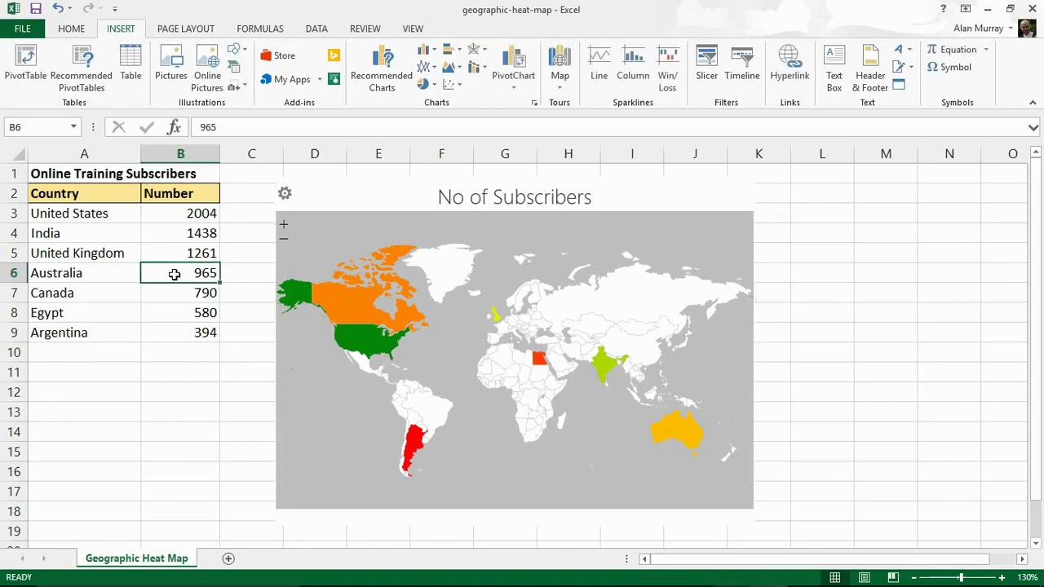
{"action": "left_click", "coordinate": [85, 276]}
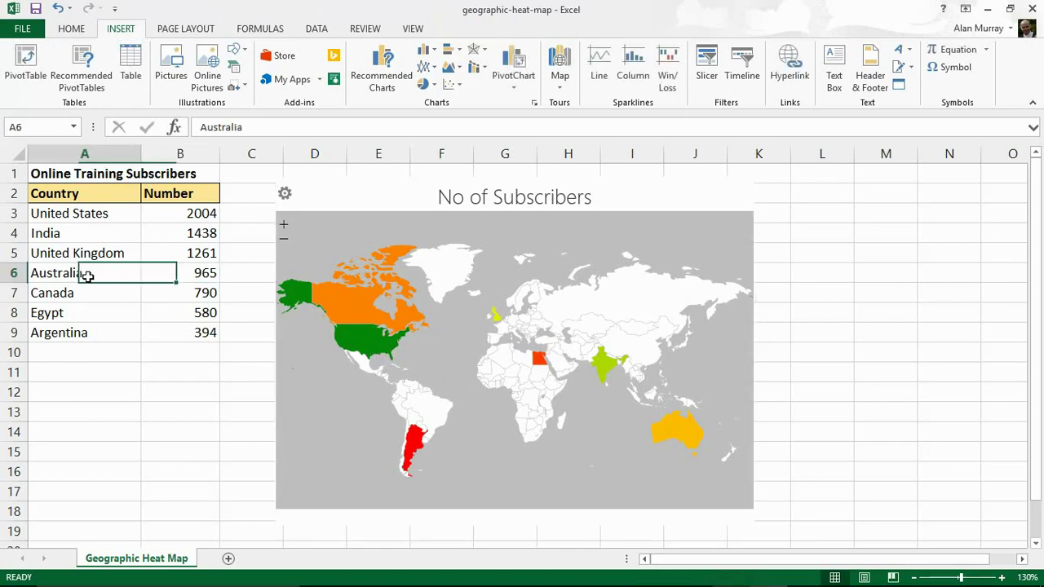
{"action": "left_click", "coordinate": [205, 272]}
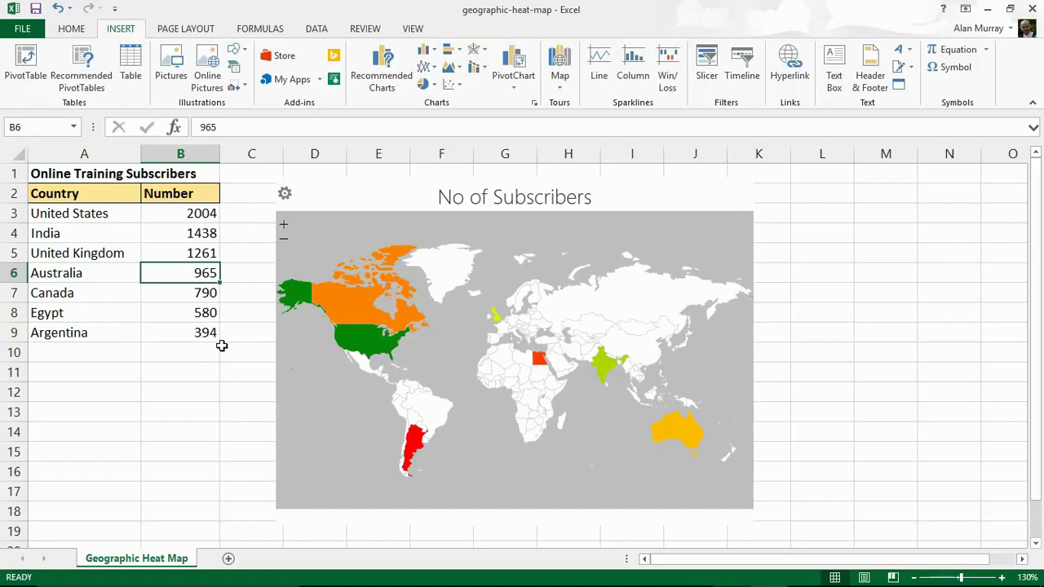
{"action": "type", "text": "22"}
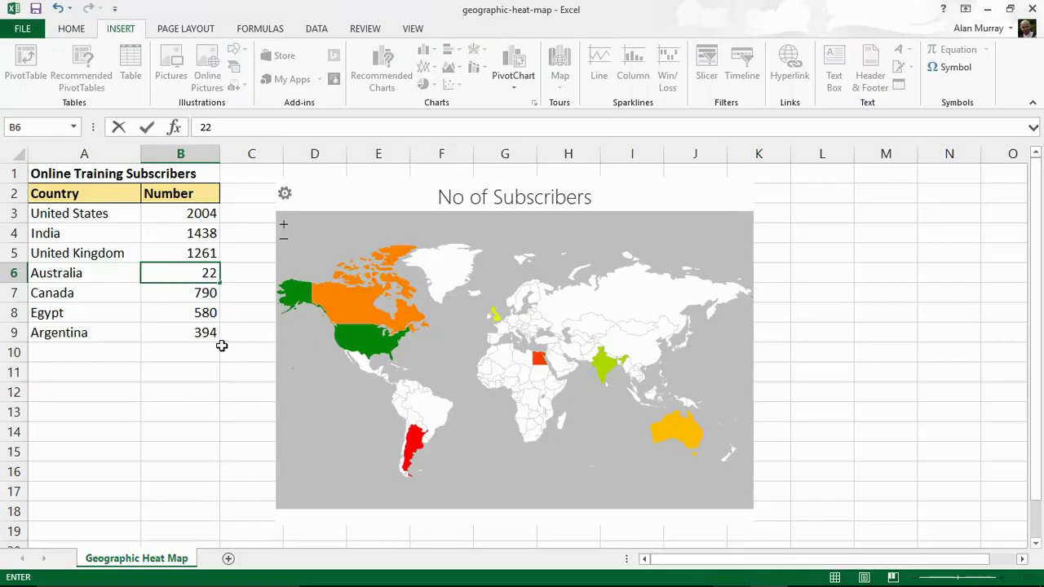
{"action": "type", "text": "00"}
{"action": "key", "text": "Return"}
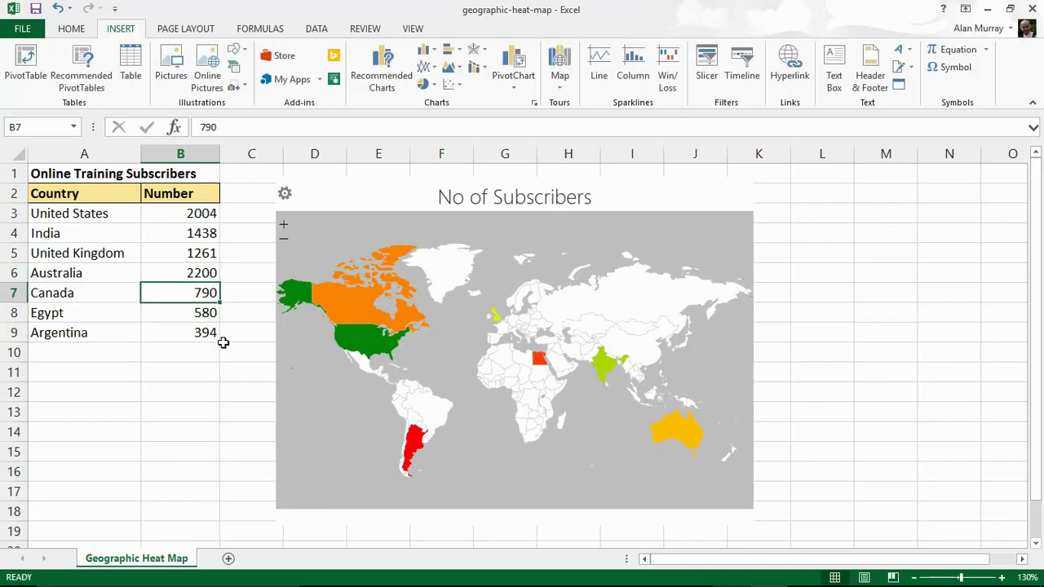
{"action": "mouse_move", "coordinate": [693, 443]}
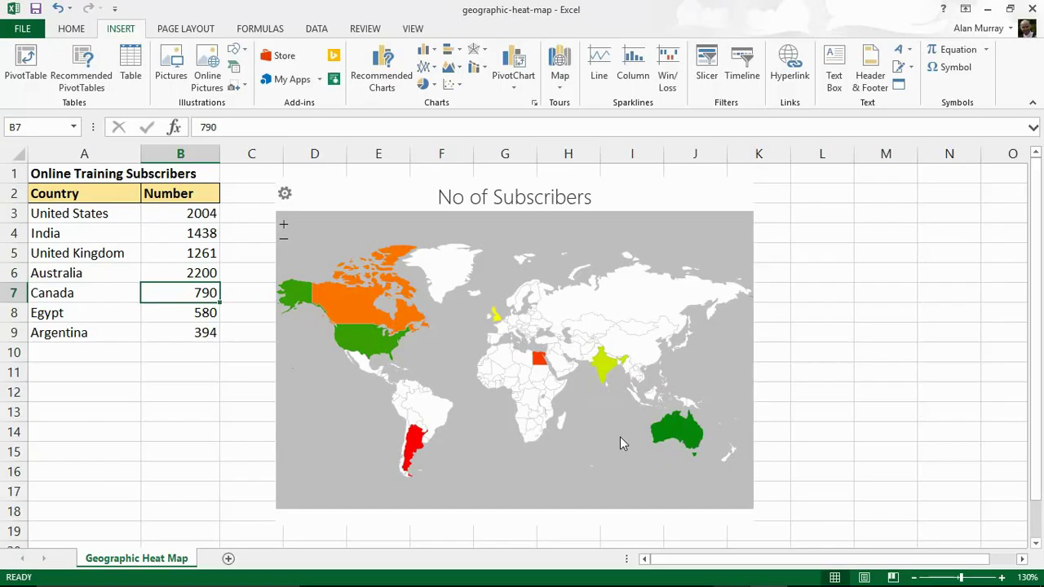
Compare the subscriber table with the colours and values of Australia and North America on the heat map.
{"action": "left_click_drag", "start_coordinate": [75, 217], "coordinate": [168, 331]}
{"action": "left_click", "coordinate": [181, 273]}
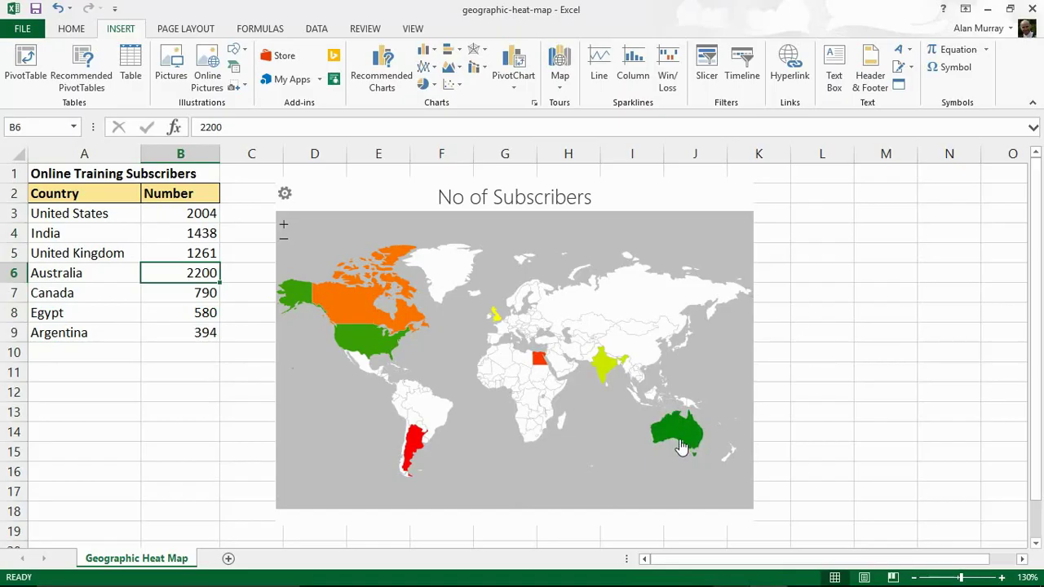
{"action": "mouse_move", "coordinate": [679, 442]}
{"action": "mouse_move", "coordinate": [379, 349]}
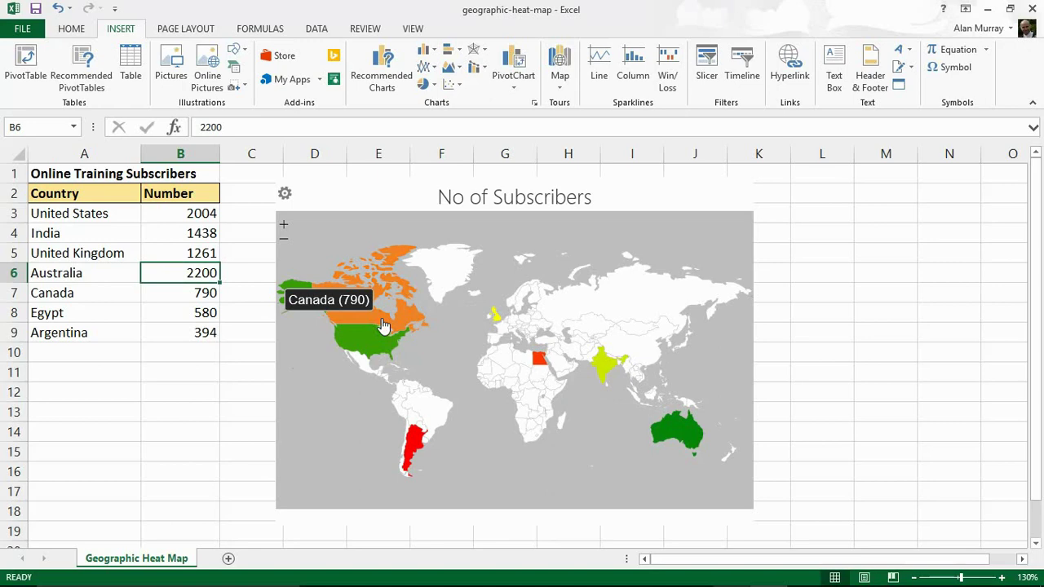